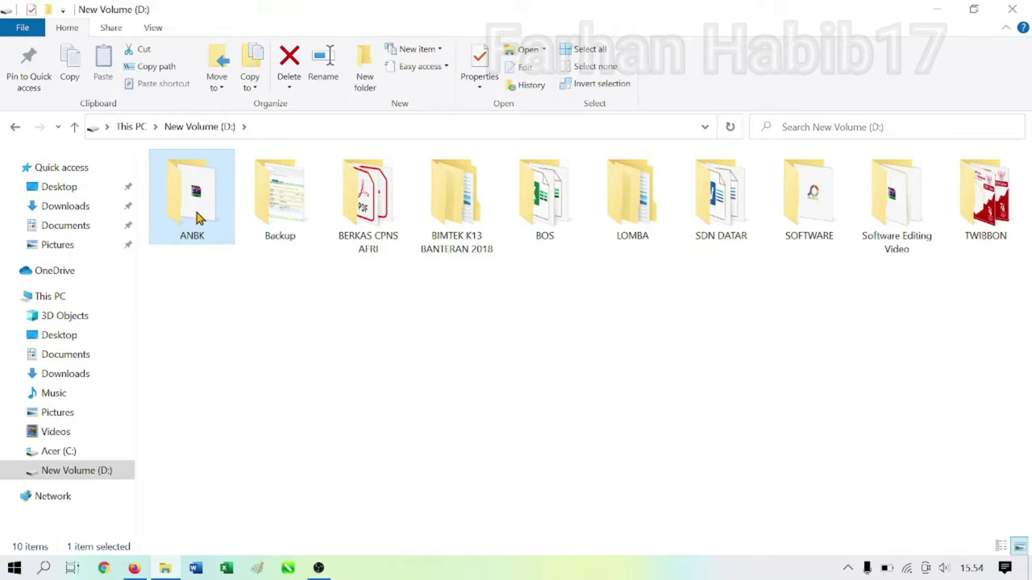
pyautogui.hotkey('shift', 'Right')
pyautogui.hotkey('shift', 'Right')
pyautogui.hotkey('shift', 'Right')
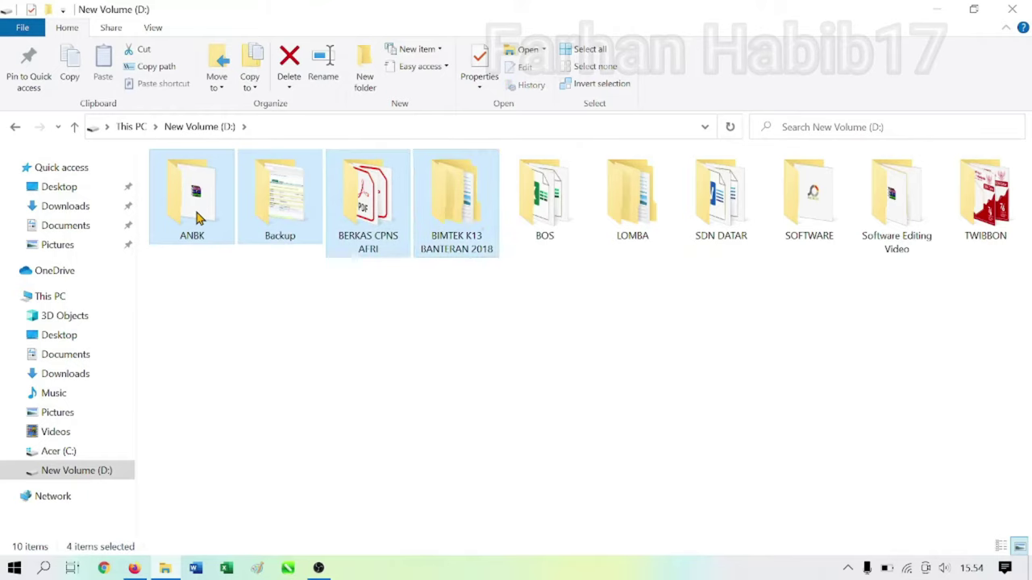
pyautogui.keyDown('ctrl'); pyautogui.click(627, 208); pyautogui.keyUp('ctrl')
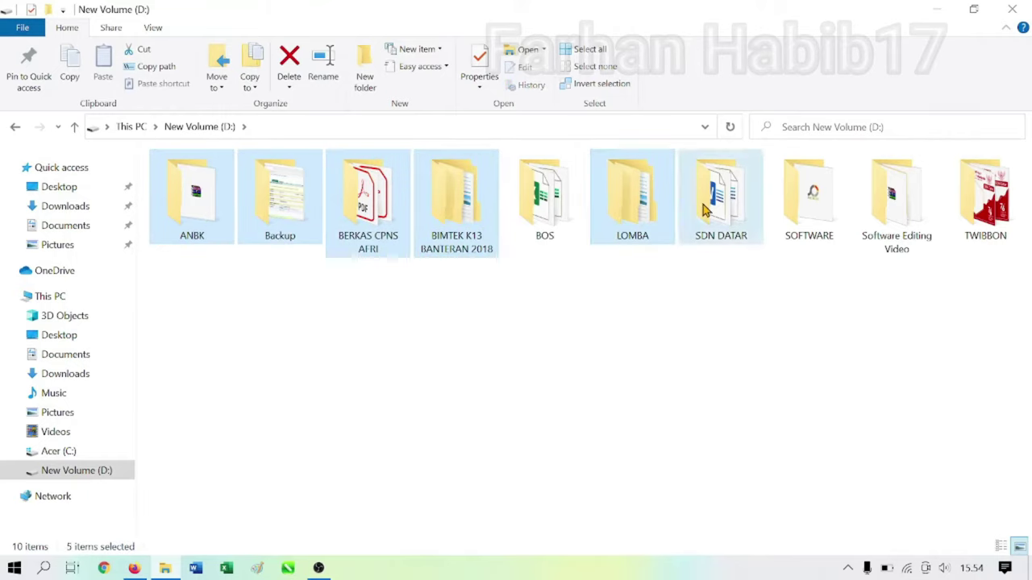
pyautogui.keyDown('ctrl'); pyautogui.click(703, 209); pyautogui.keyUp('ctrl')
pyautogui.keyDown('ctrl'); pyautogui.click(897, 209); pyautogui.keyUp('ctrl')
pyautogui.keyDown('ctrl'); pyautogui.click(984, 208); pyautogui.keyUp('ctrl')
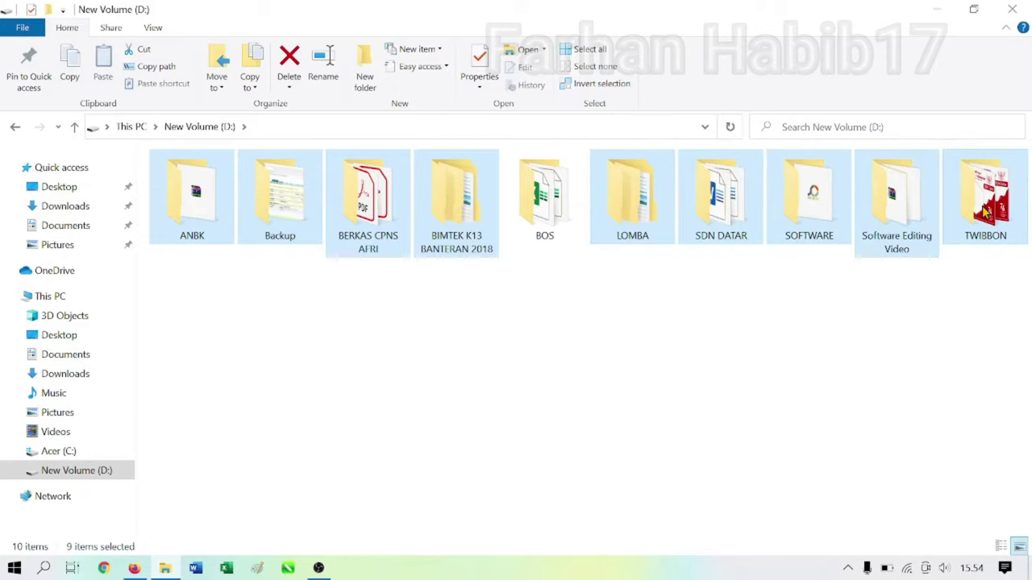
# Start sharing the TWIBBON folder with specific people and add Everyone to its sharing list
pyautogui.click(984, 211)
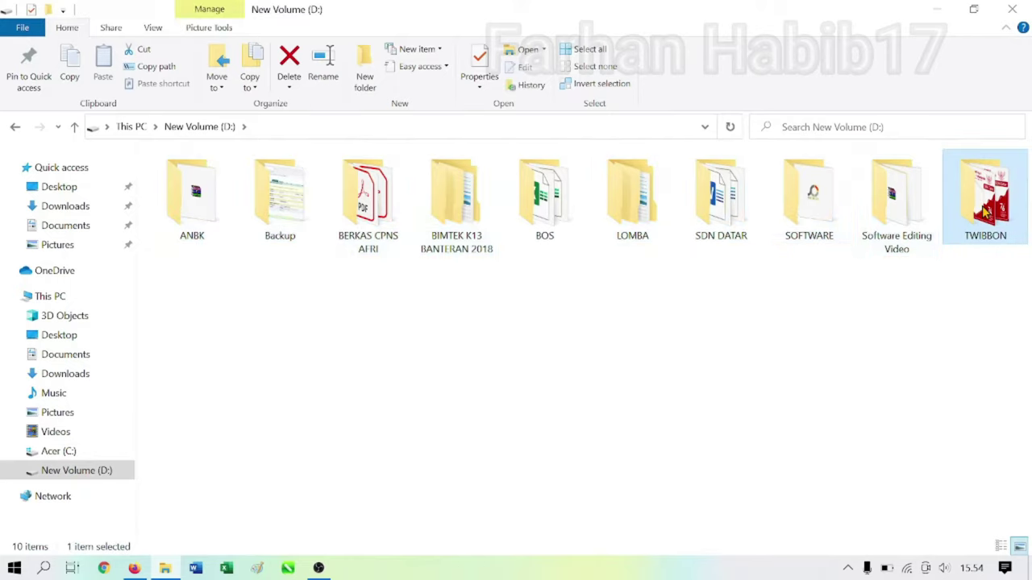
pyautogui.rightClick(985, 211)
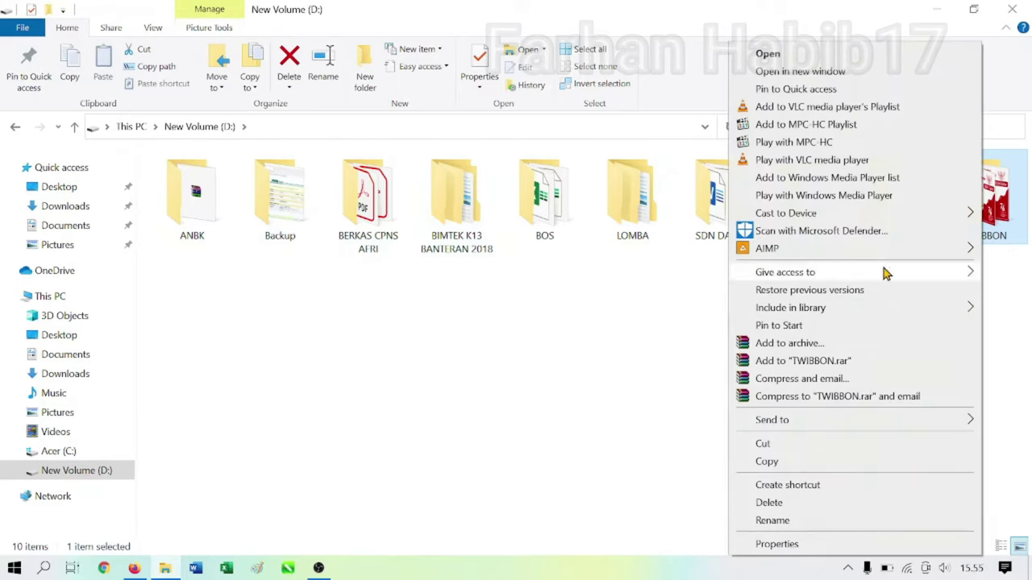
pyautogui.moveTo(885, 274)
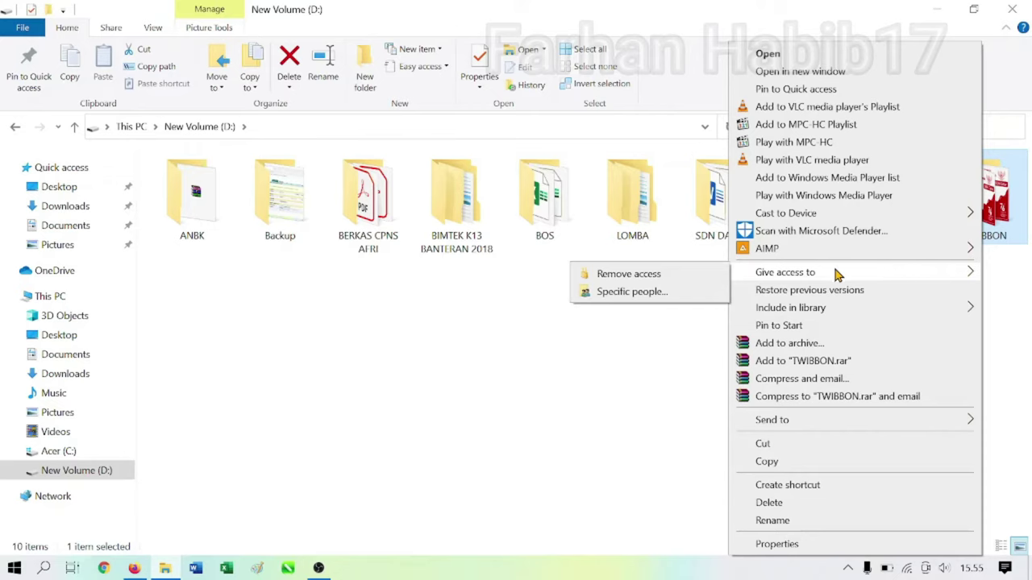
pyautogui.click(655, 298)
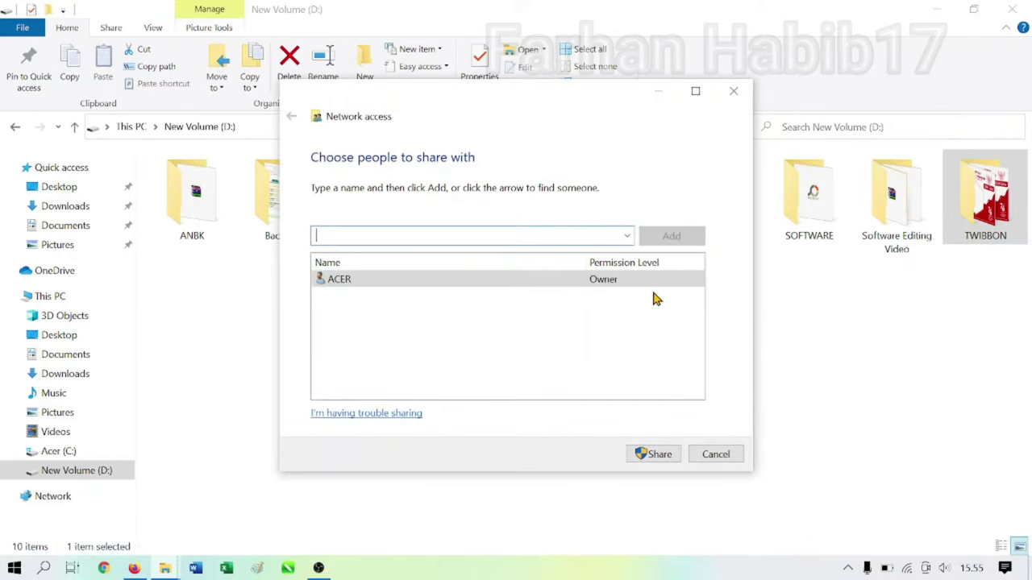
pyautogui.click(627, 236)
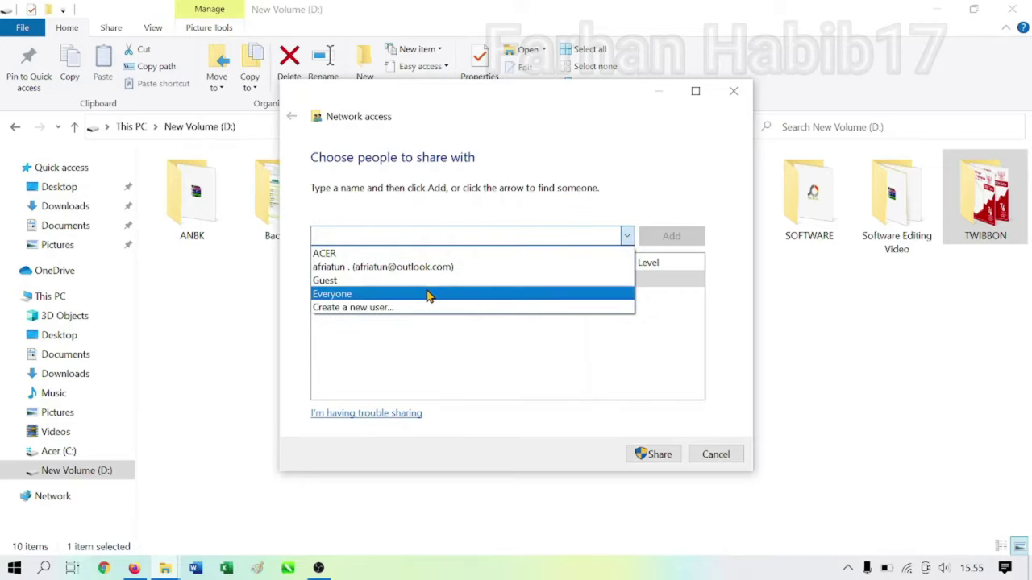
pyautogui.click(427, 295)
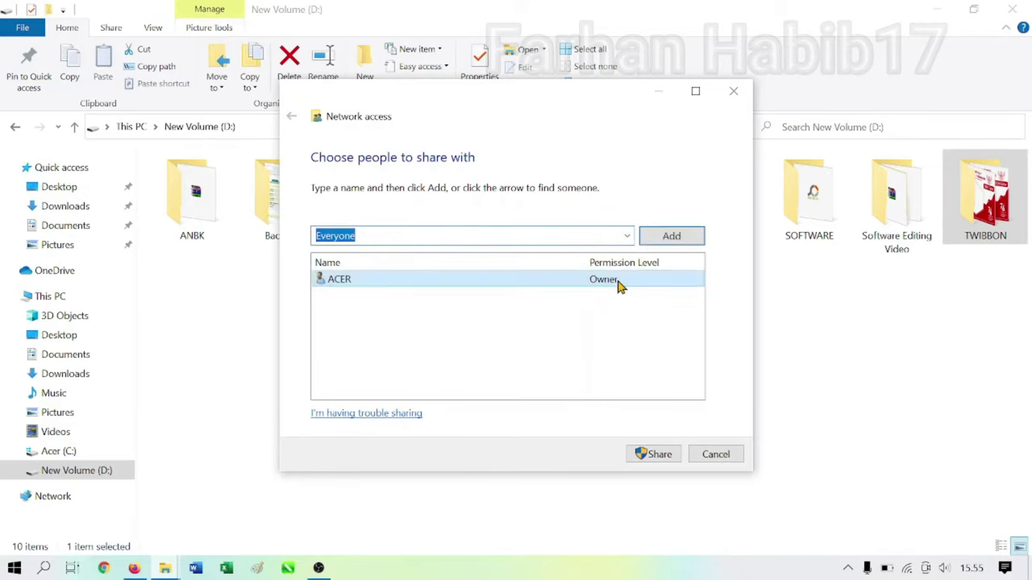
pyautogui.click(685, 238)
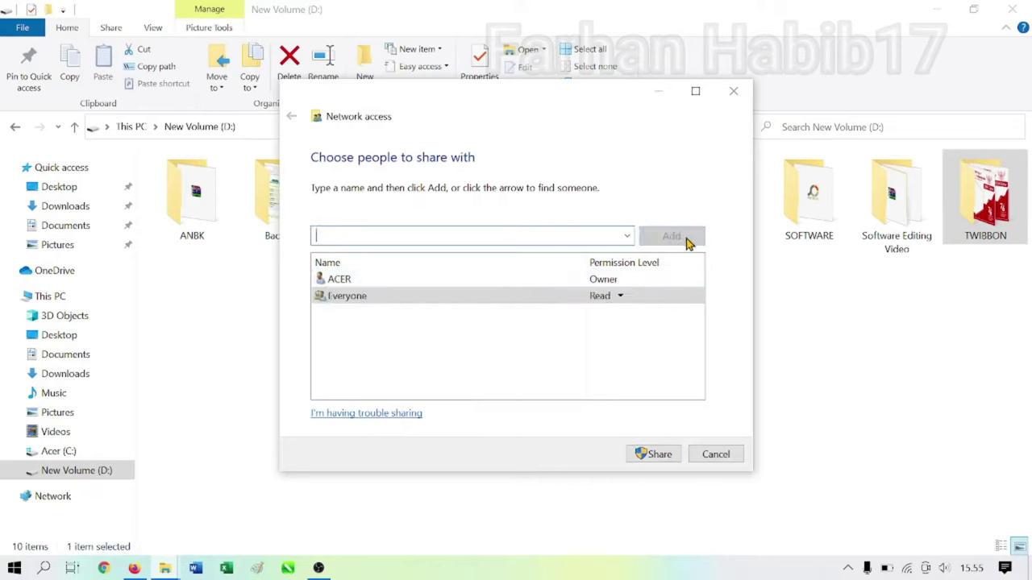
# Give Everyone Read/Write permission on the TWIBBON folder, share it and finish the sharing dialog
pyautogui.click(620, 297)
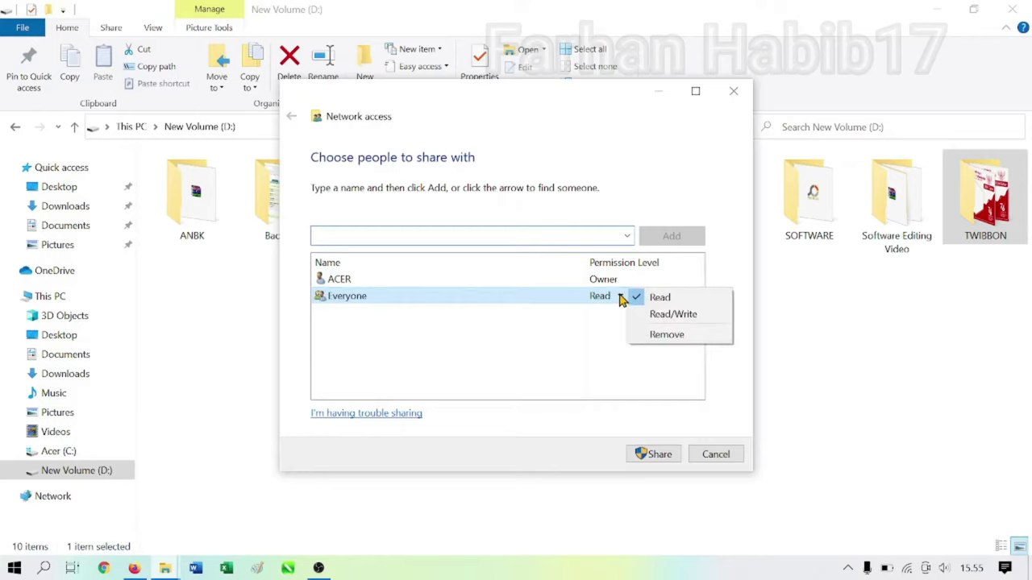
pyautogui.click(671, 316)
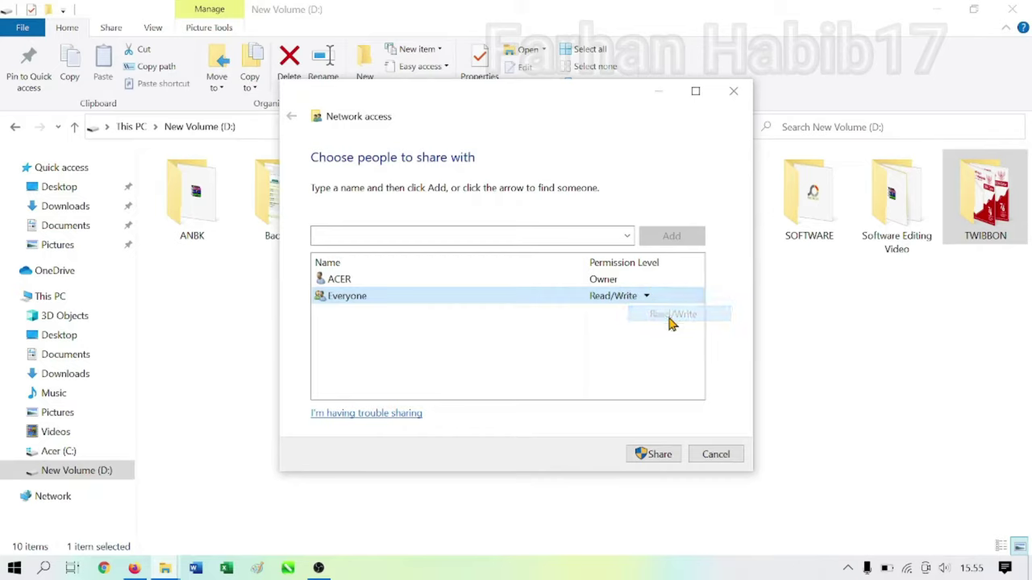
pyautogui.click(658, 454)
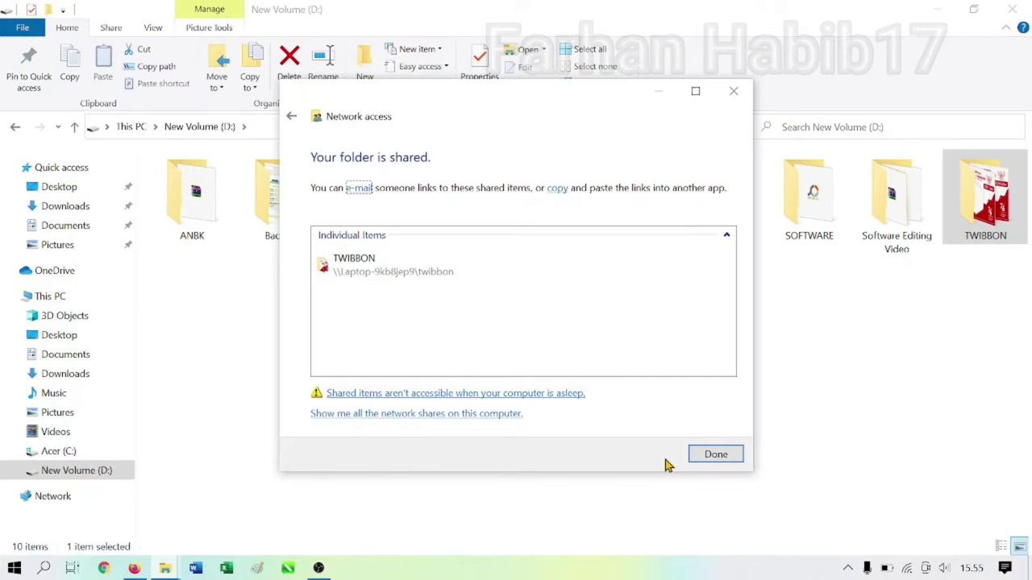
pyautogui.click(715, 454)
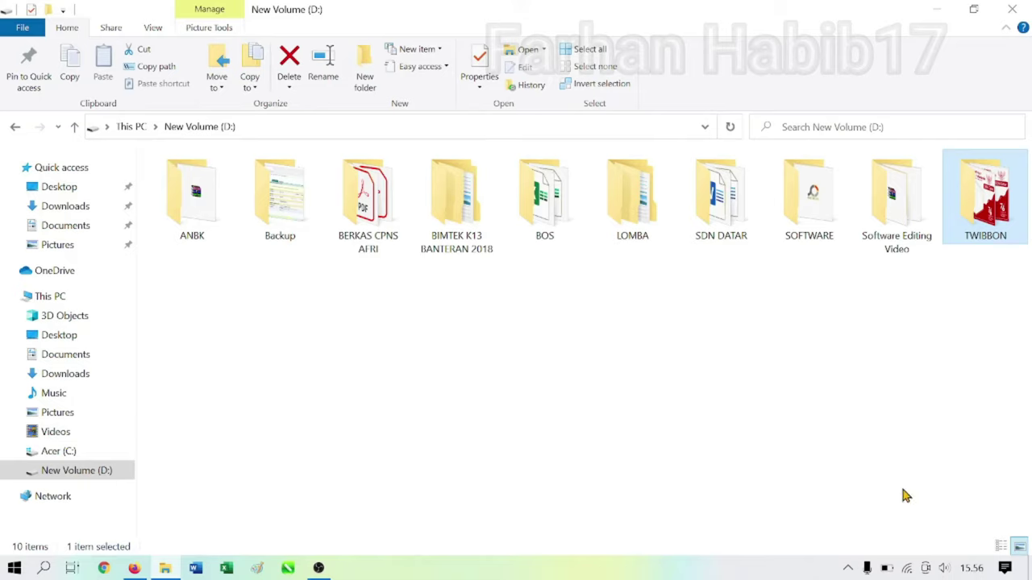
# Open the Network and Sharing Center and view the connection details of the active Wi-Fi network
pyautogui.rightClick(907, 569)
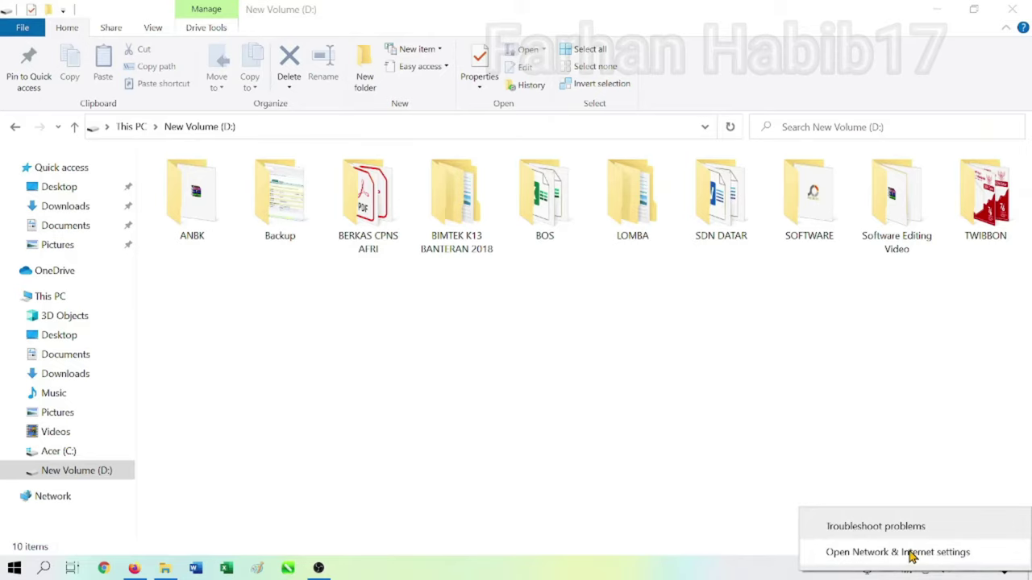
pyautogui.click(912, 553)
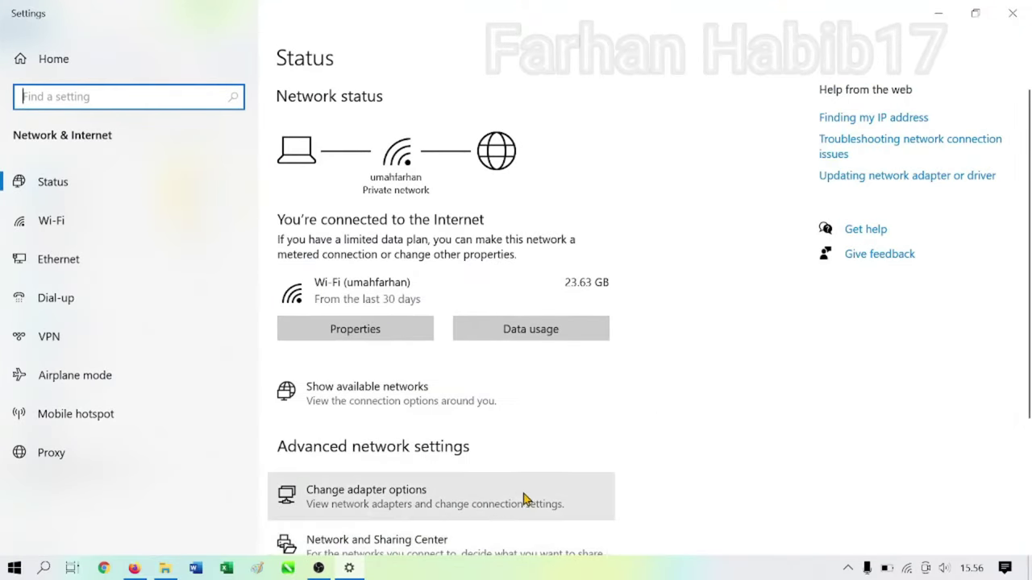
pyautogui.click(455, 546)
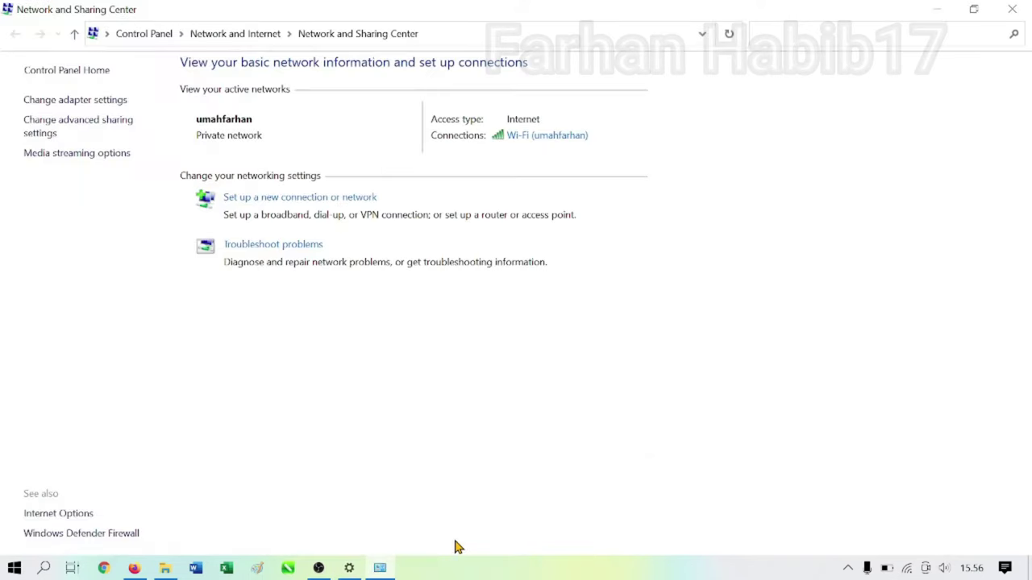
pyautogui.click(547, 137)
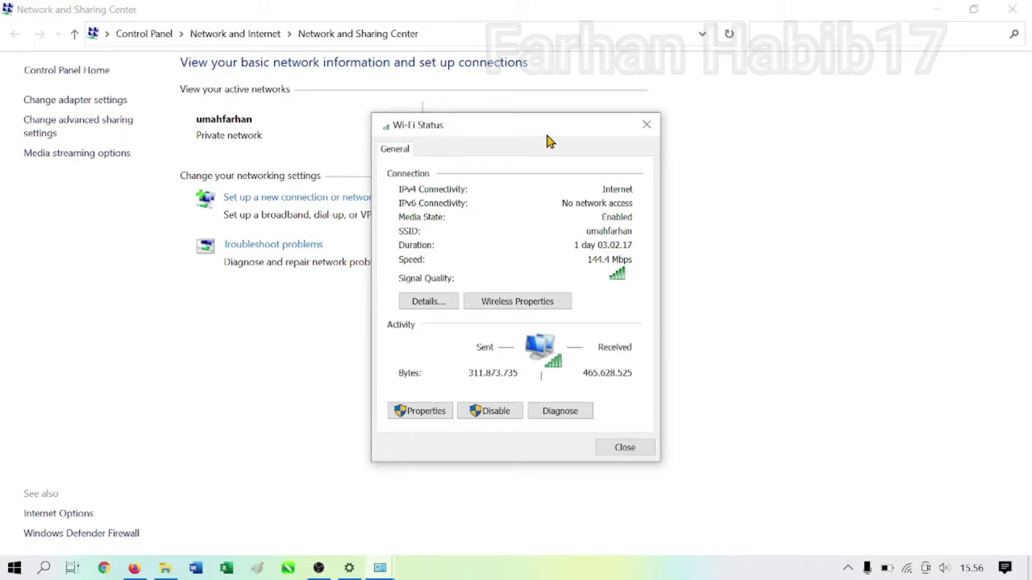
pyautogui.click(436, 307)
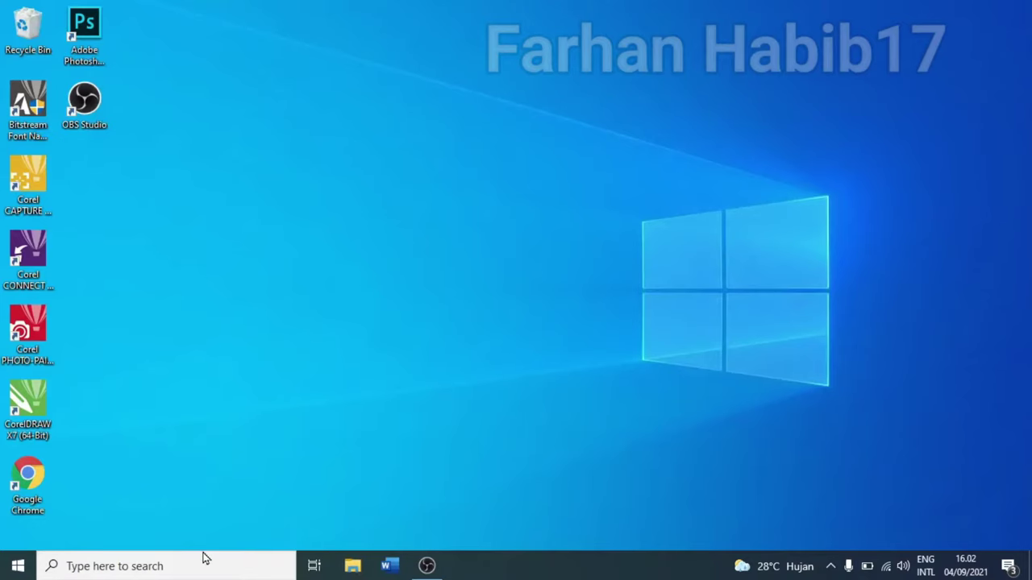
# On the second computer, use Run to open the network location \\192.168.1.4
pyautogui.press('super+r')
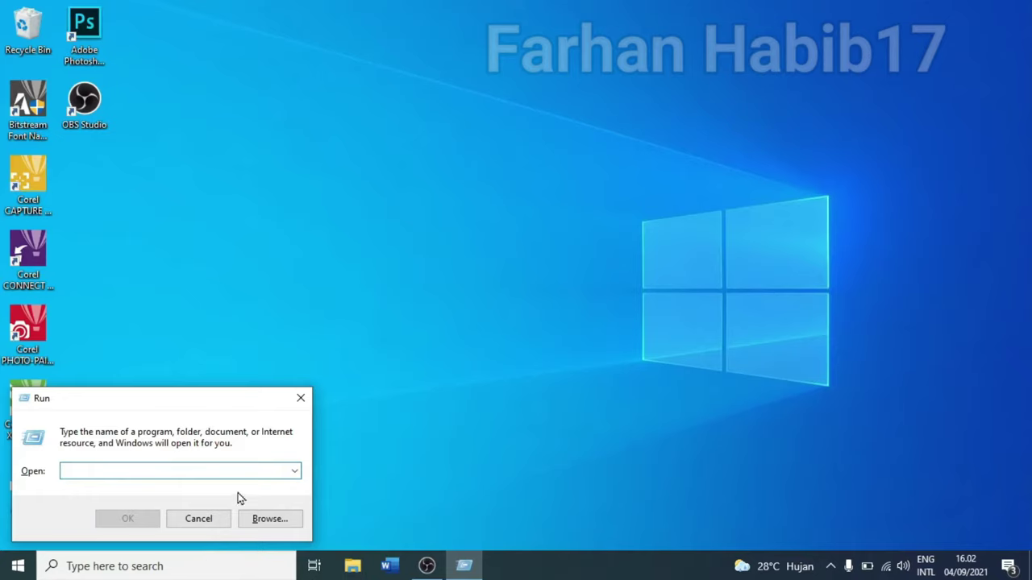
pyautogui.write('\\192.168.1.4')
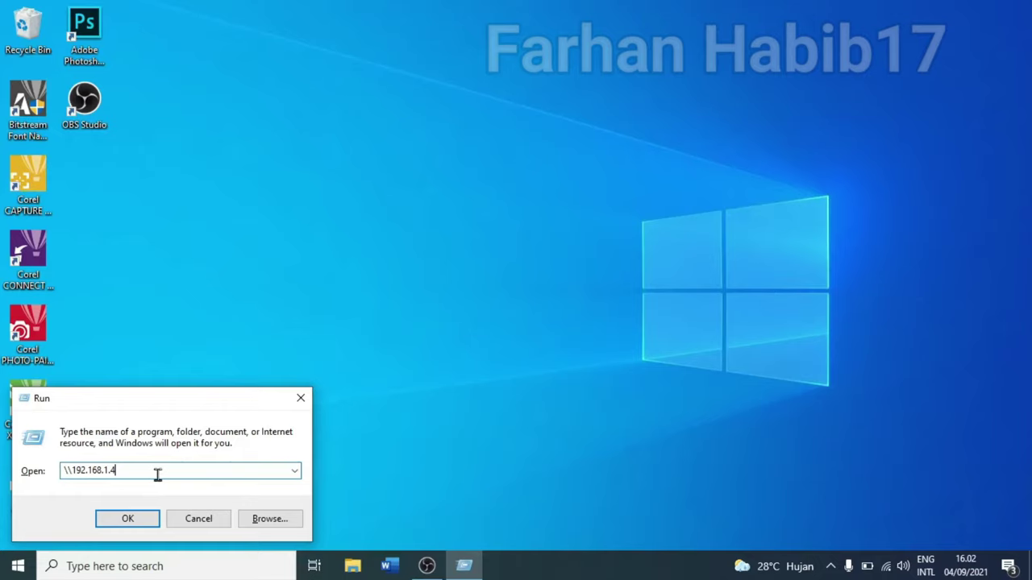
pyautogui.click(142, 519)
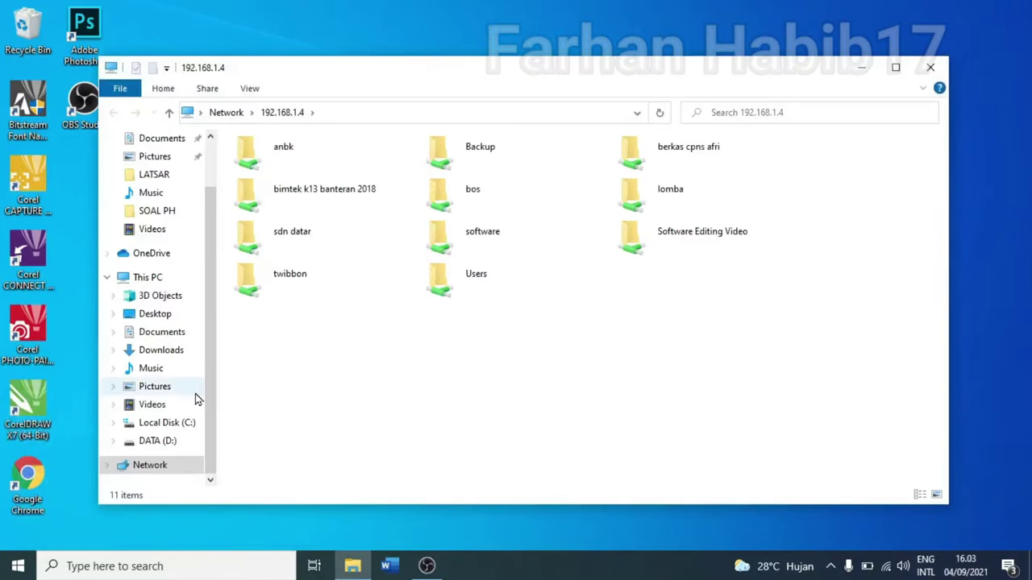
# Copy all shared folders except bos from 192.168.1.4 to DATA (D:), moving the copy progress window below the files
pyautogui.keyDown('ctrl'); pyautogui.click(334, 195); pyautogui.keyUp('ctrl')
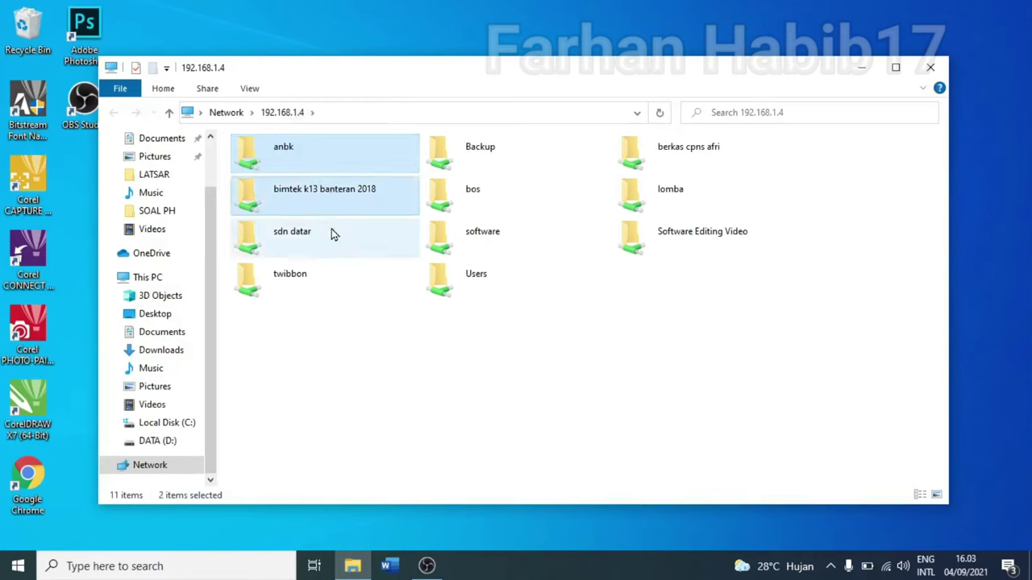
pyautogui.keyDown('ctrl'); pyautogui.click(333, 235); pyautogui.keyUp('ctrl')
pyautogui.keyDown('ctrl'); pyautogui.click(324, 275); pyautogui.keyUp('ctrl')
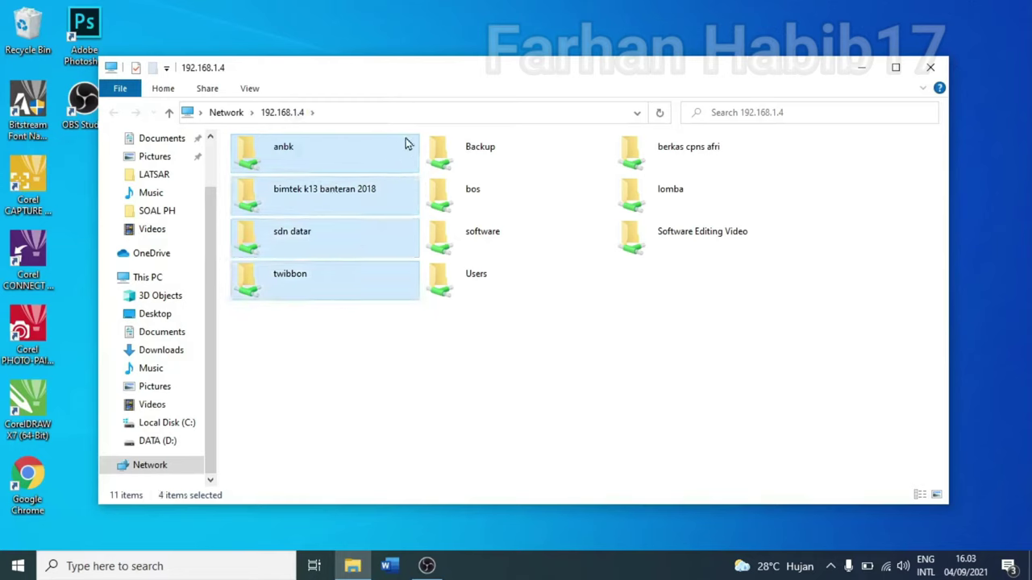
pyautogui.keyDown('ctrl'); pyautogui.click(468, 149); pyautogui.keyUp('ctrl')
pyautogui.keyDown('ctrl'); pyautogui.click(491, 232); pyautogui.keyUp('ctrl')
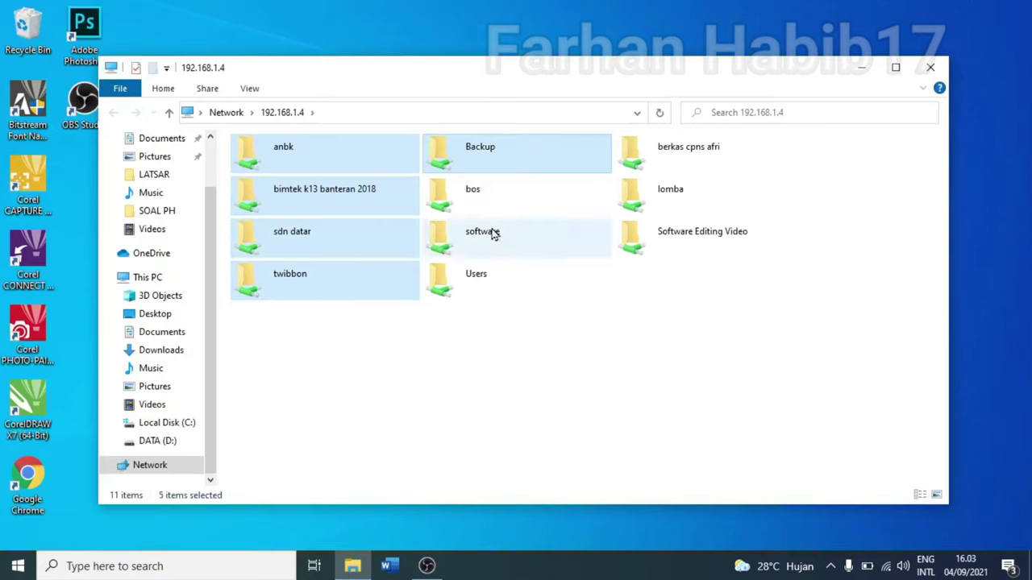
pyautogui.keyDown('ctrl'); pyautogui.click(492, 273); pyautogui.keyUp('ctrl')
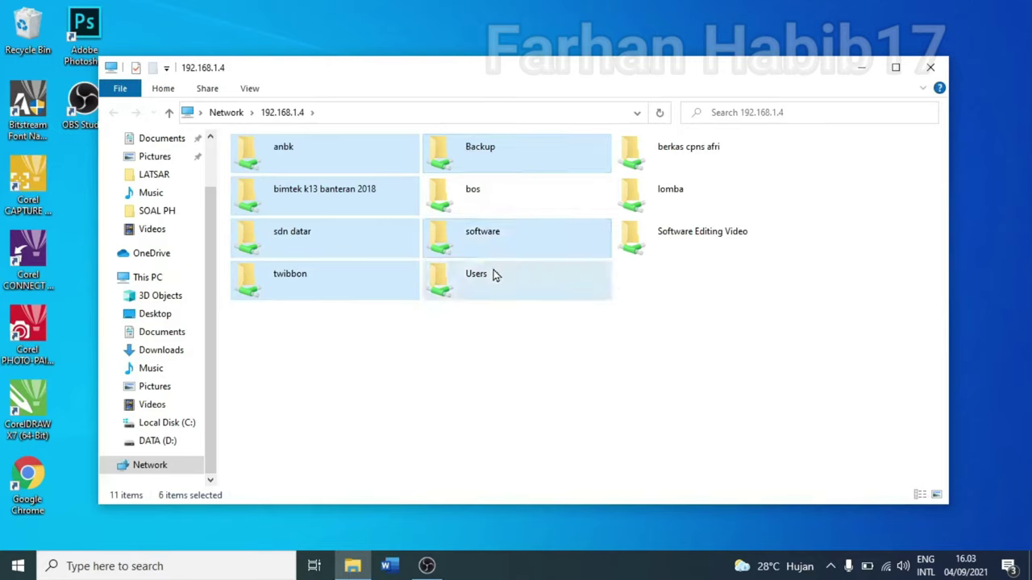
pyautogui.keyDown('ctrl'); pyautogui.click(668, 232); pyautogui.keyUp('ctrl')
pyautogui.keyDown('ctrl'); pyautogui.click(684, 190); pyautogui.keyUp('ctrl')
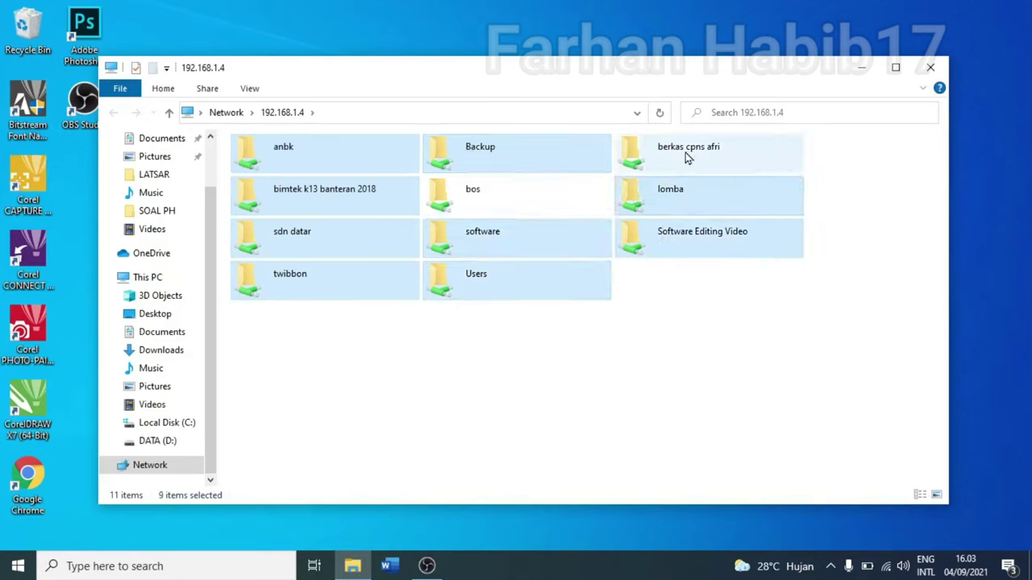
pyautogui.keyDown('ctrl'); pyautogui.click(686, 157); pyautogui.keyUp('ctrl')
pyautogui.keyDown('ctrl'); pyautogui.click(687, 156); pyautogui.keyUp('ctrl')
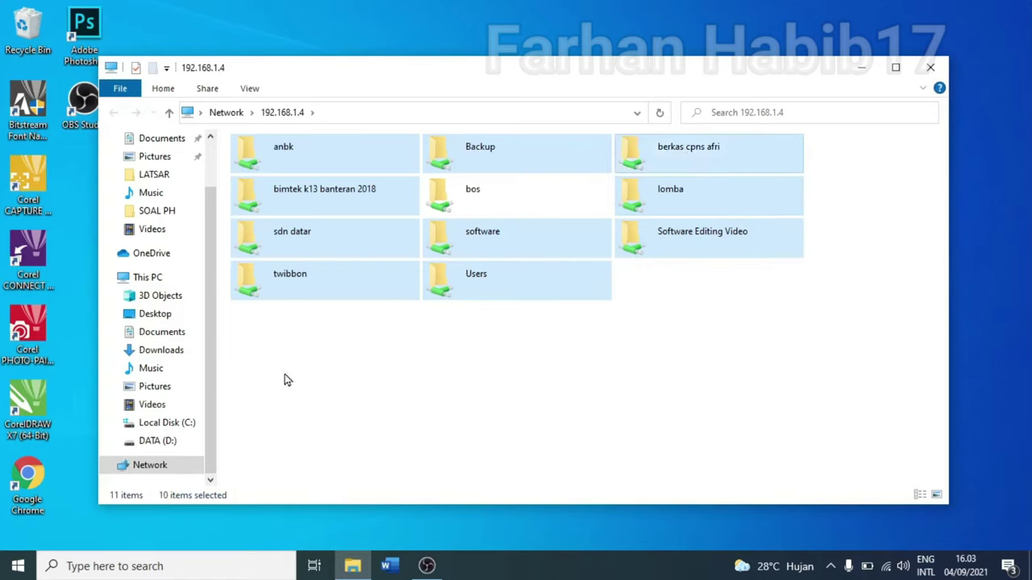
pyautogui.click(169, 450)
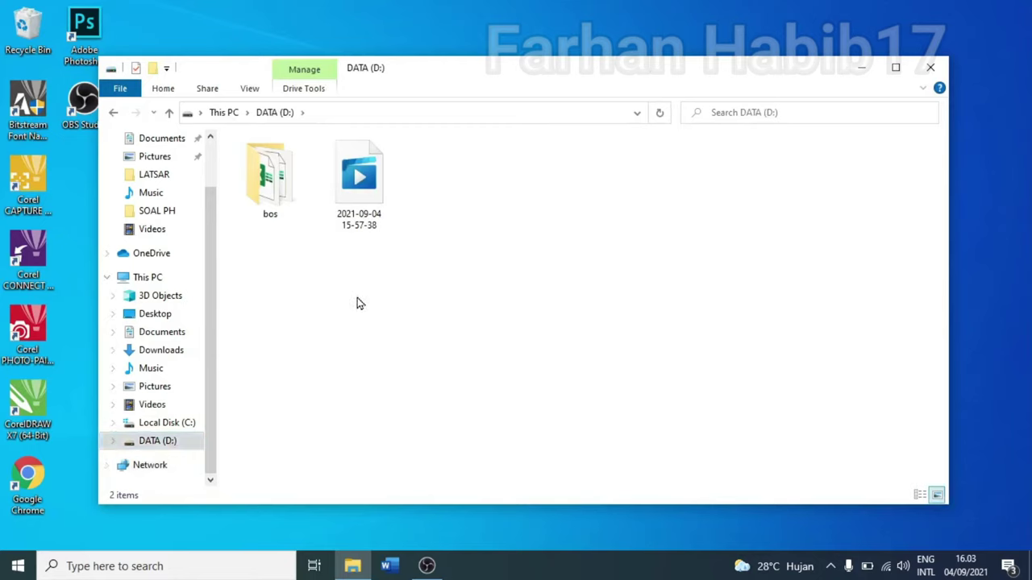
pyautogui.hotkey('ctrl', 'v')
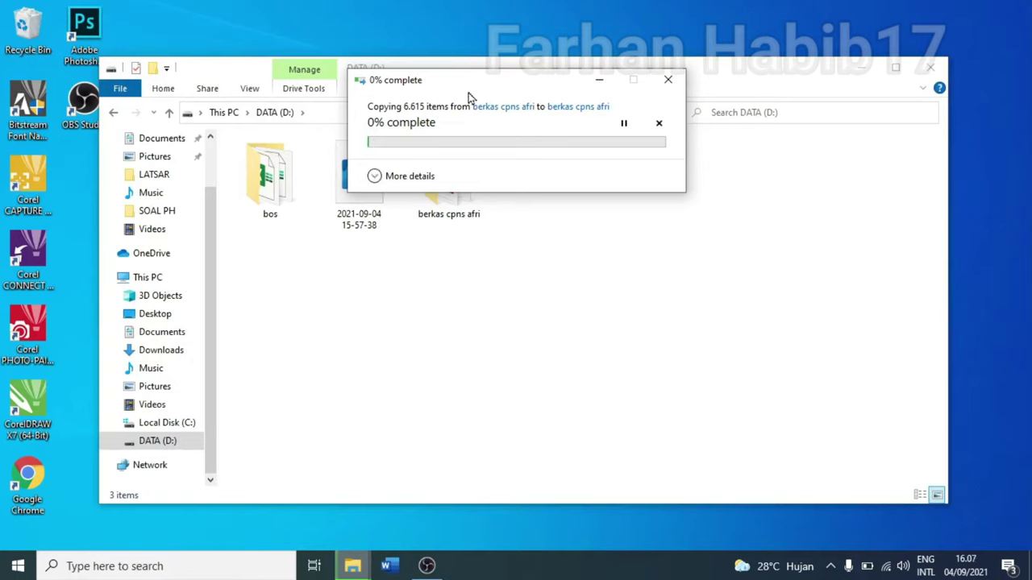
pyautogui.moveTo(475, 85); pyautogui.dragTo(454, 330)
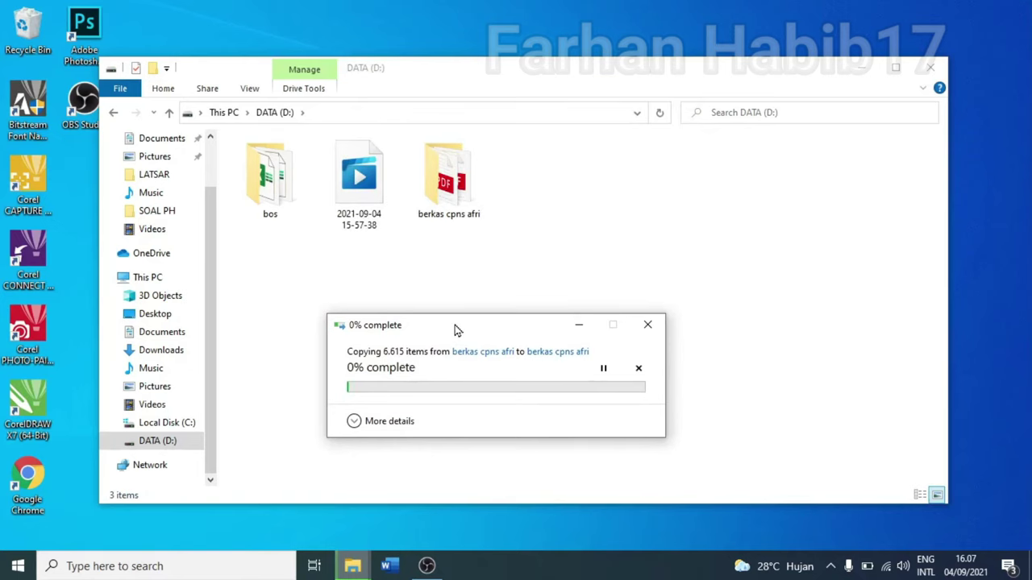